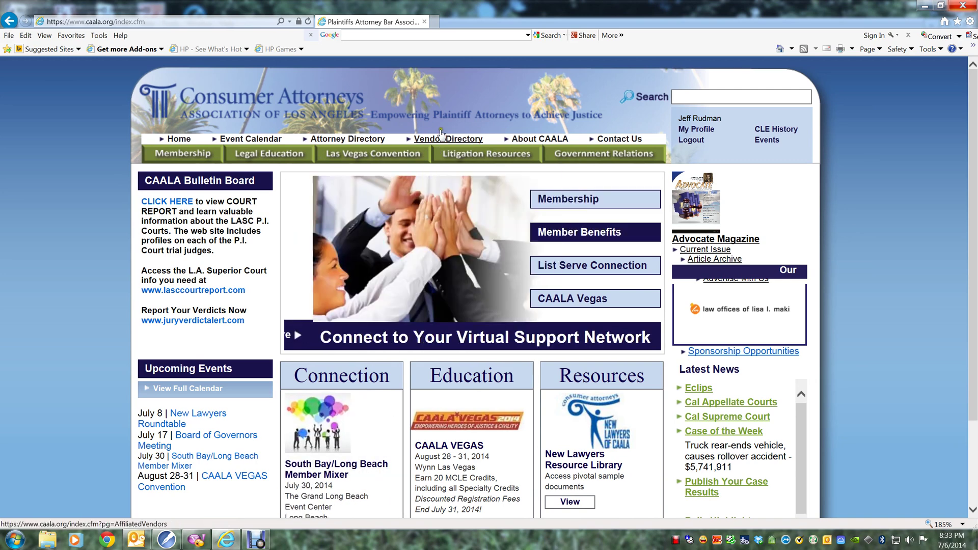
Drop open the Litigation Resources menu in the green navigation bar.
mouse_move(462, 158)
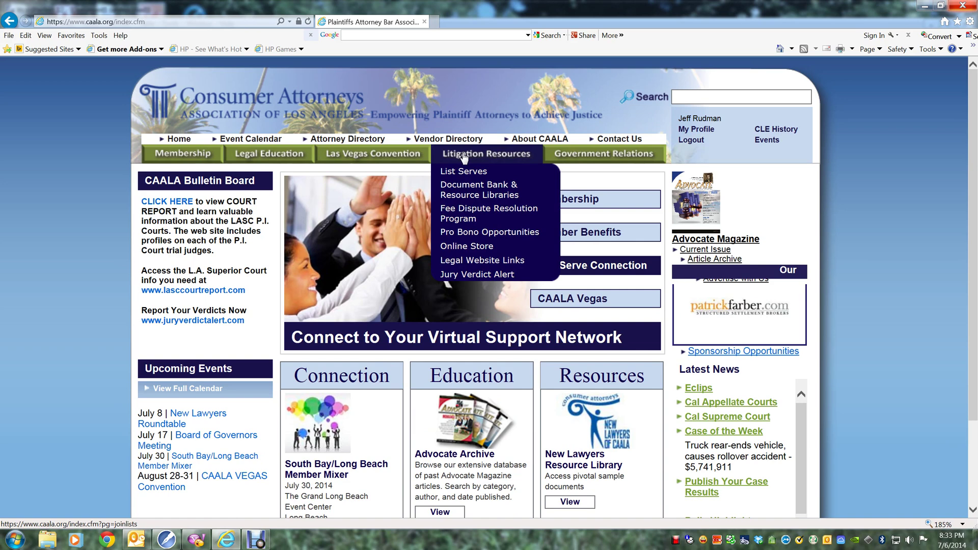
Go to Document Bank & Resource Libraries and open the CAALA Document Bank search form.
left_click(473, 190)
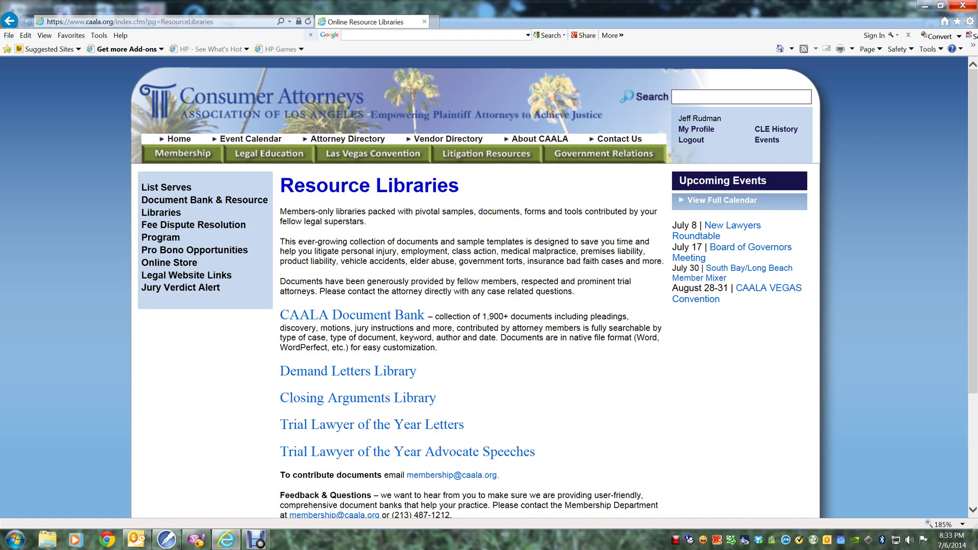
left_click(412, 321)
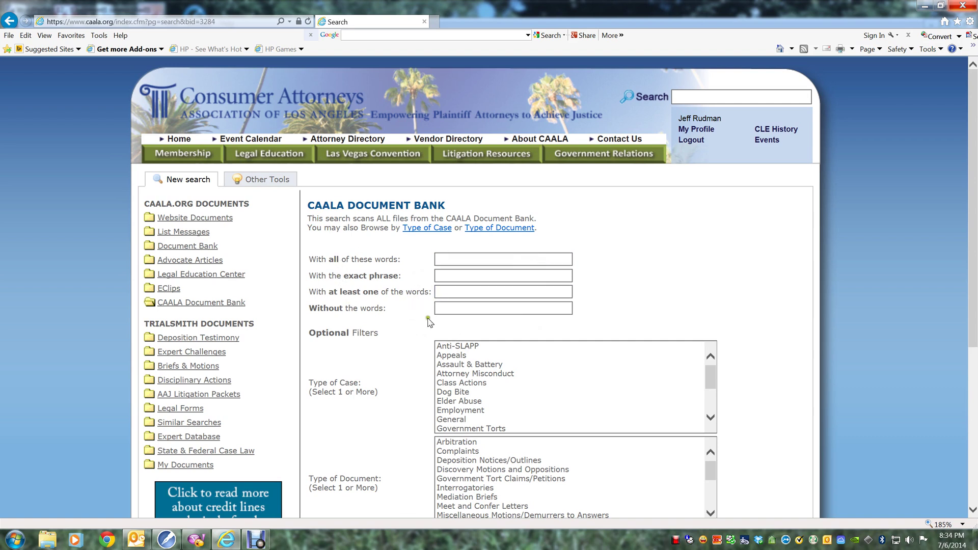
left_click(460, 290)
mouse_move(711, 376)
left_mouse_down()
mouse_move(712, 396)
mouse_move(712, 363)
left_mouse_up()
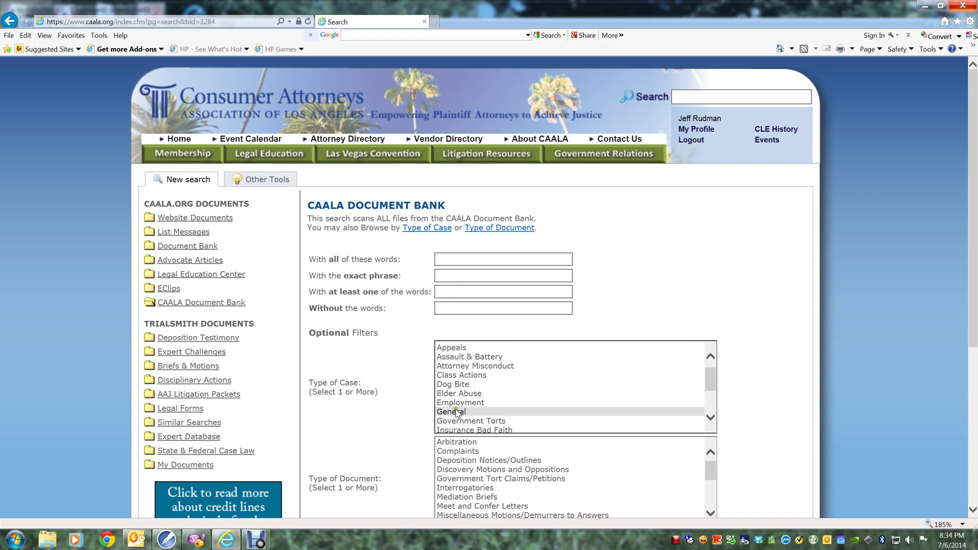
scroll(370, 453, "down", 2)
mouse_move(714, 400)
left_mouse_down()
mouse_move(722, 448)
mouse_move(713, 393)
left_mouse_up()
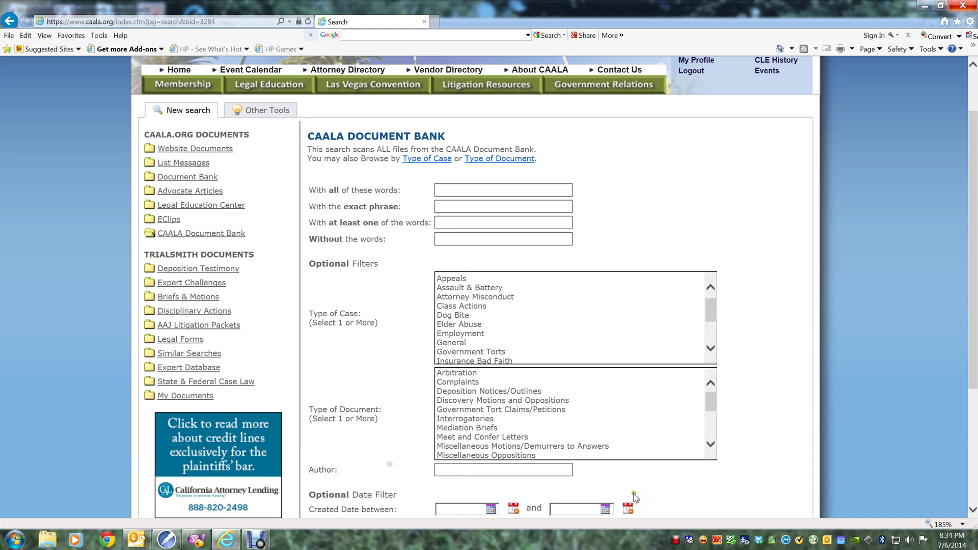
left_click(439, 470)
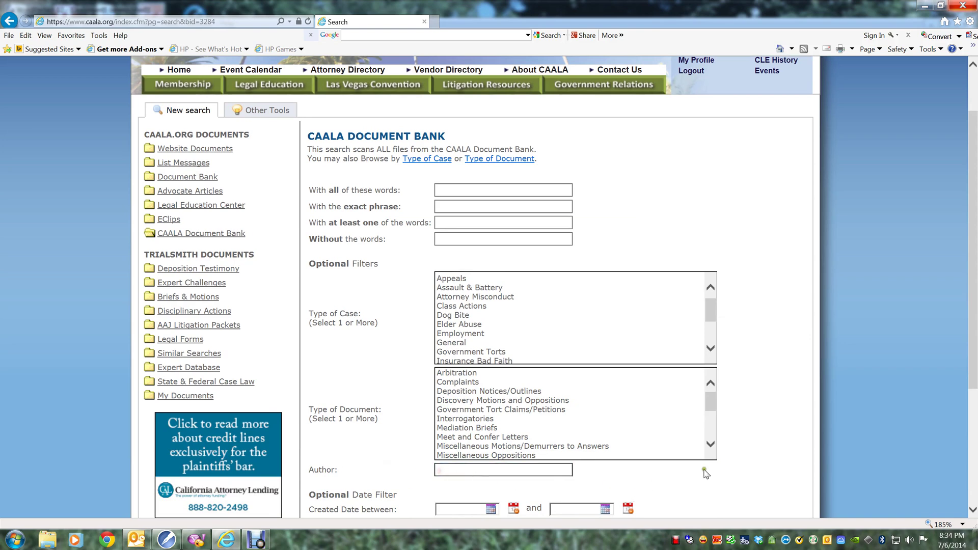
scroll(787, 342, "down", 1)
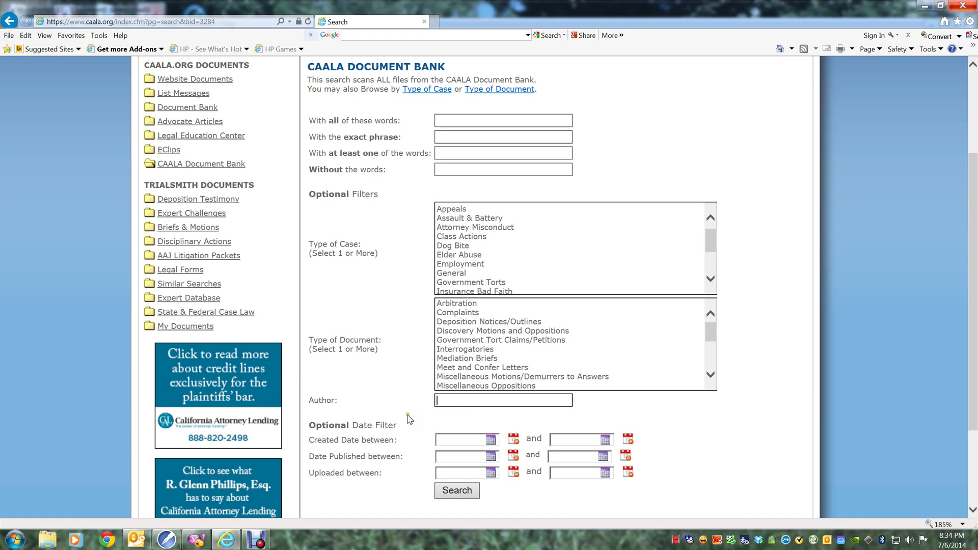
scroll(407, 417, "up", 3)
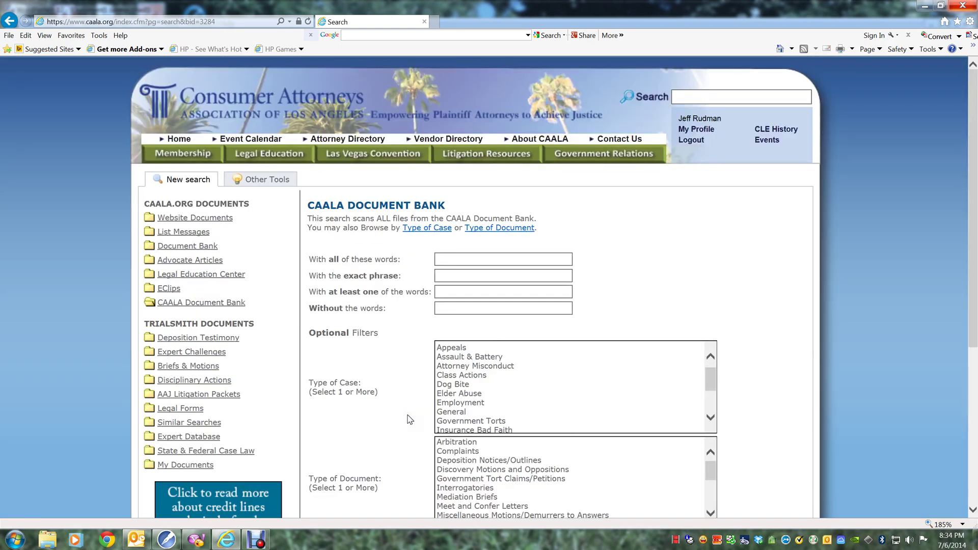
Search the Document Bank with 'motorcycle' in the 'With all of these words' field.
left_click(492, 257)
type("motorcycle")
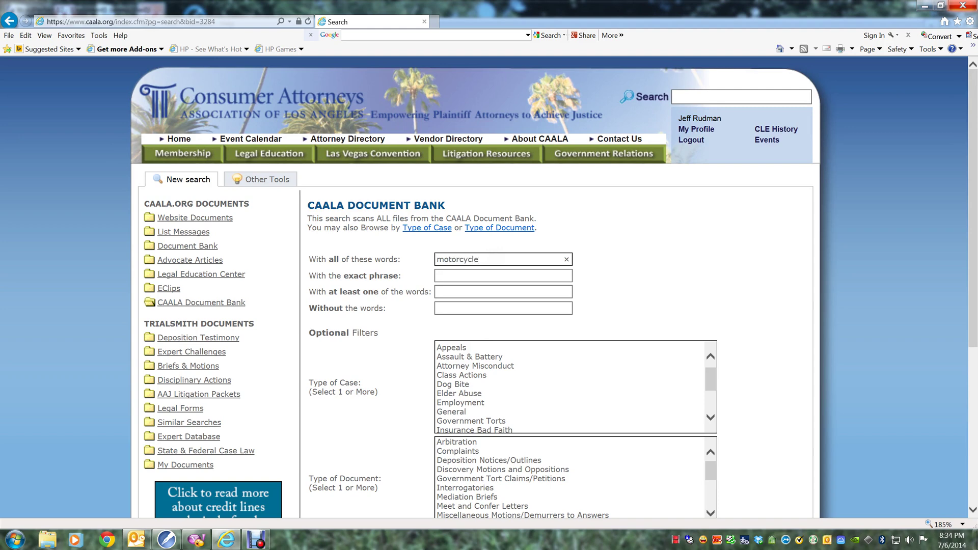
scroll(600, 238, "down", 5)
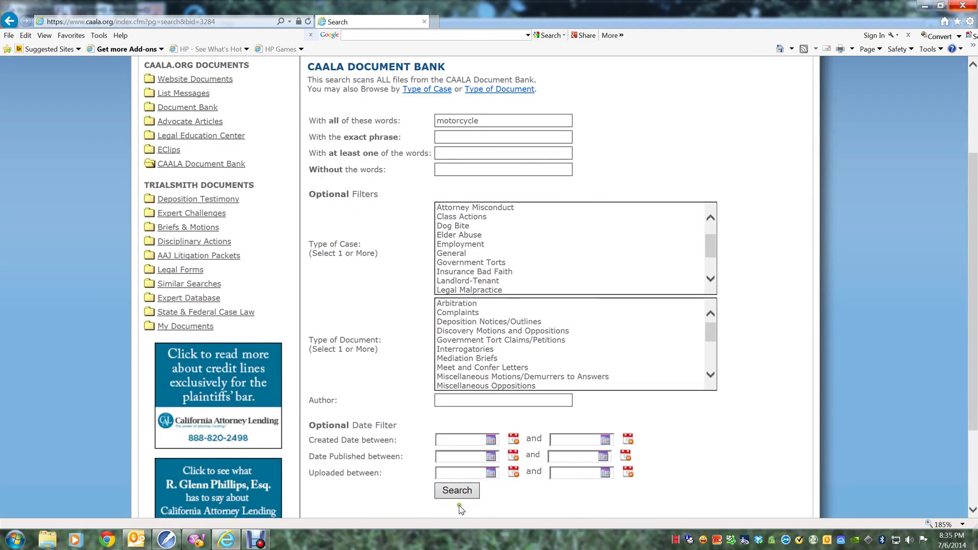
left_click(455, 492)
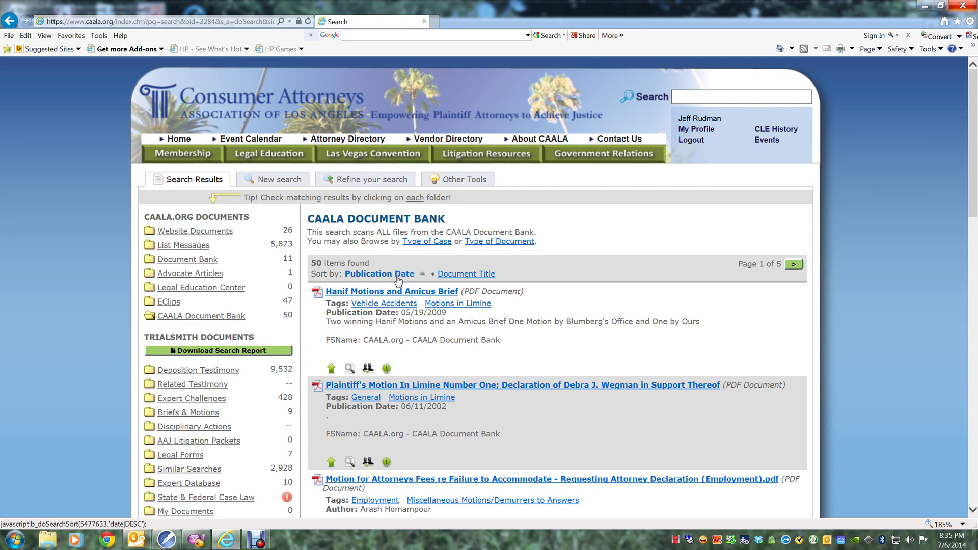
Sort the motorcycle results by Document Title and look over the list.
left_click(479, 274)
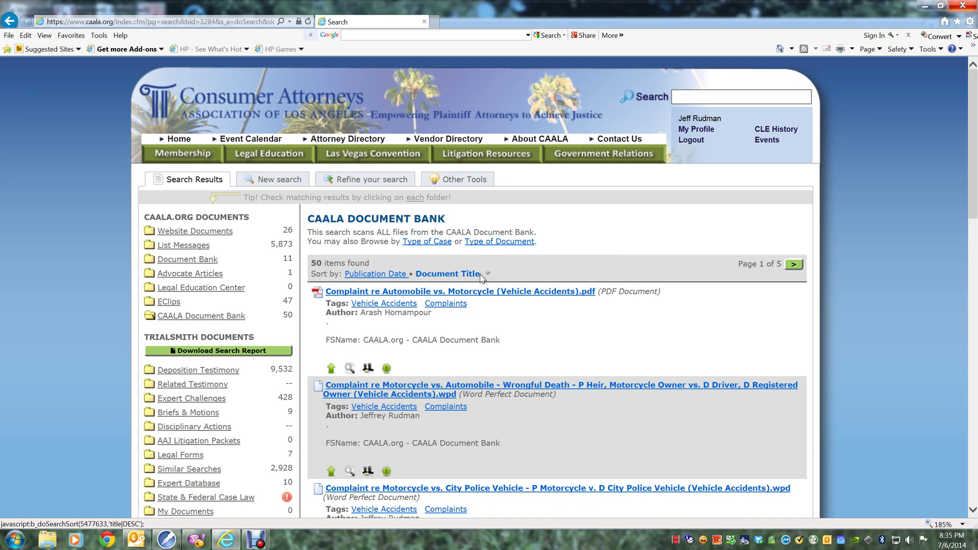
scroll(565, 316, "down", 1)
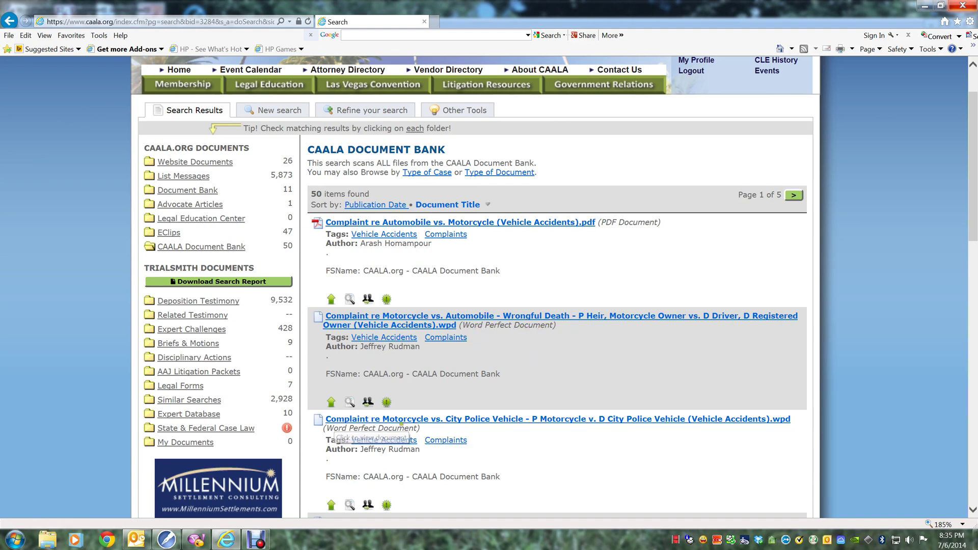
scroll(459, 392, "up", 2)
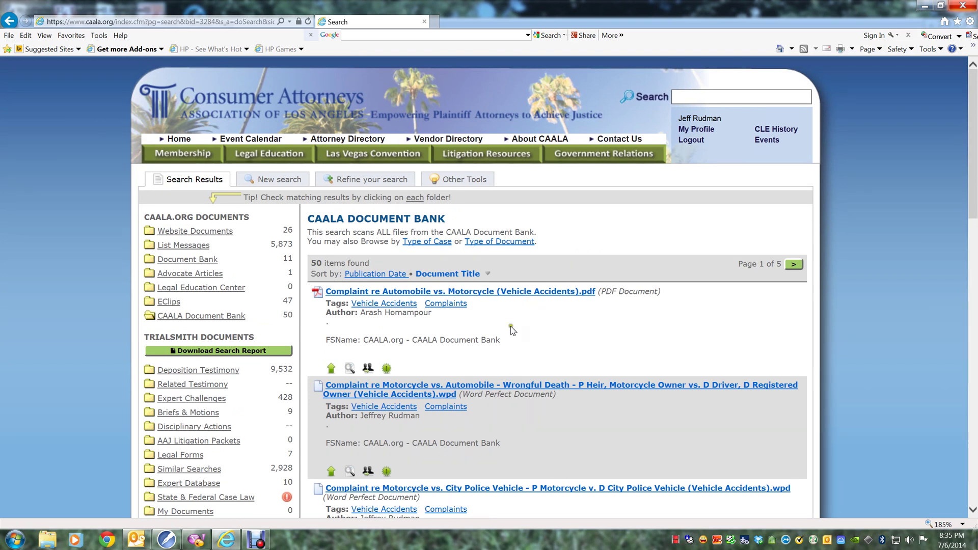
left_click_drag(421, 317, 520, 330)
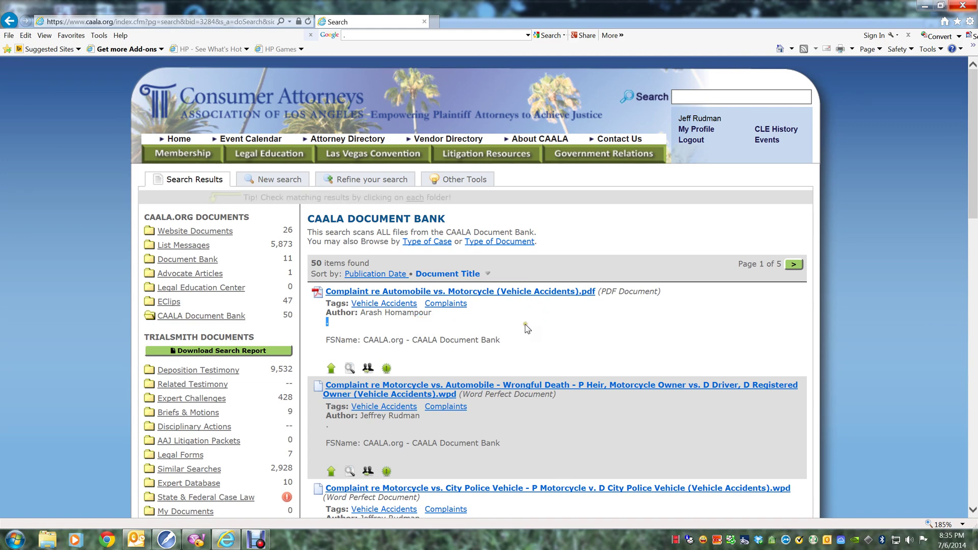
left_click(525, 325)
Open the Motorcycle vs. Automobile wrongful death complaint without saving, then return to the results.
scroll(526, 327, "down", 2)
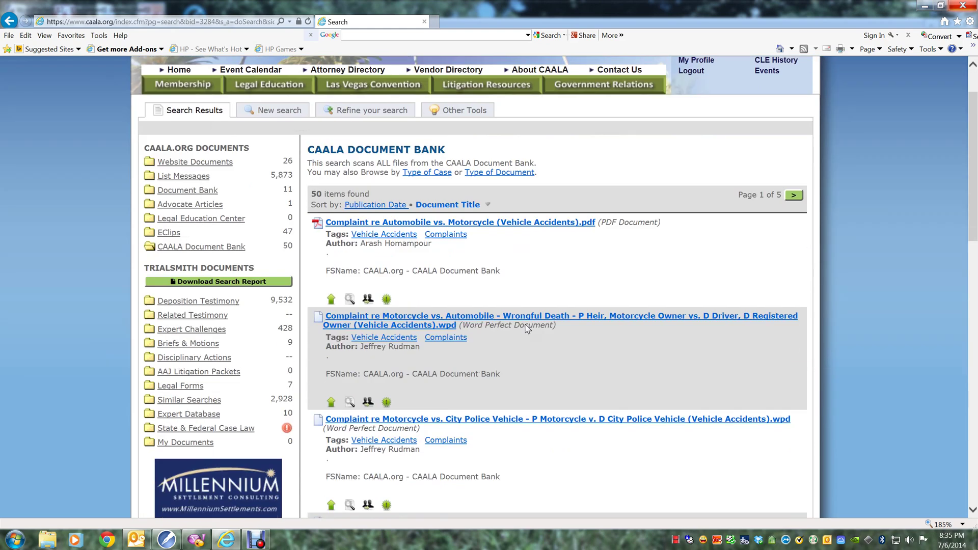
left_click(431, 323)
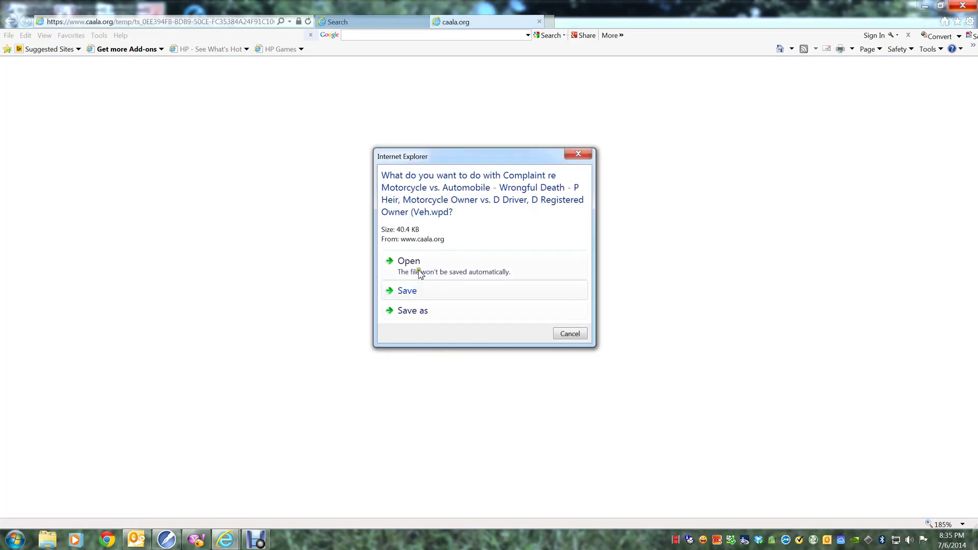
left_click(426, 273)
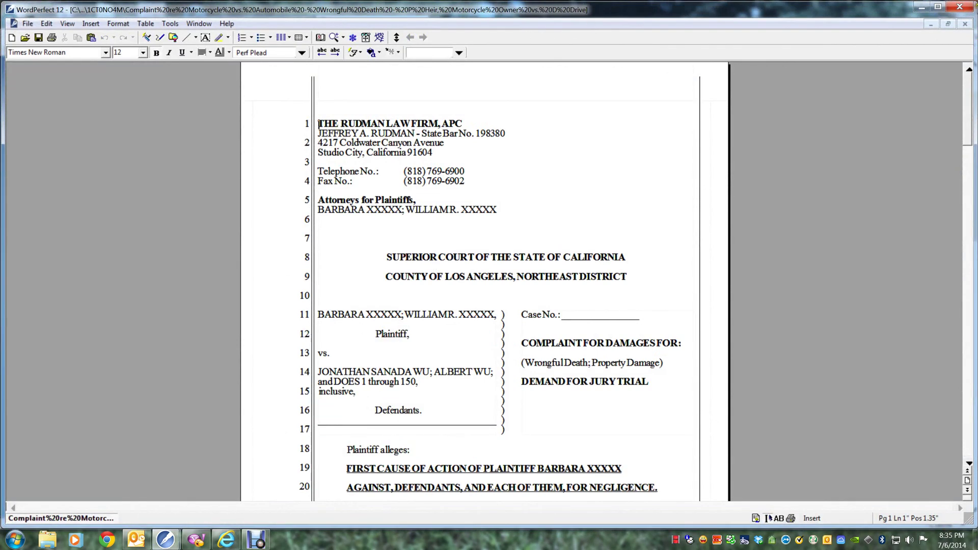
key("alt+Tab")
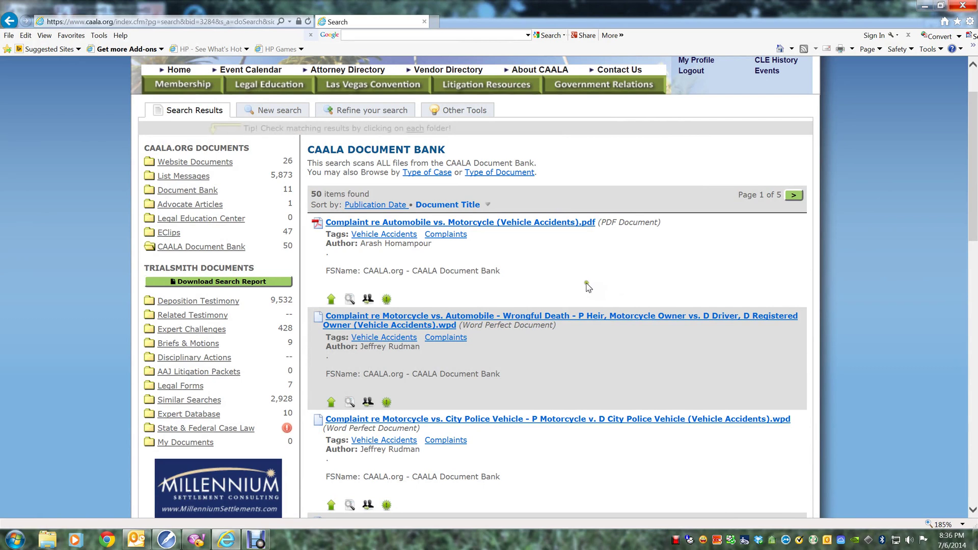
left_click(367, 300)
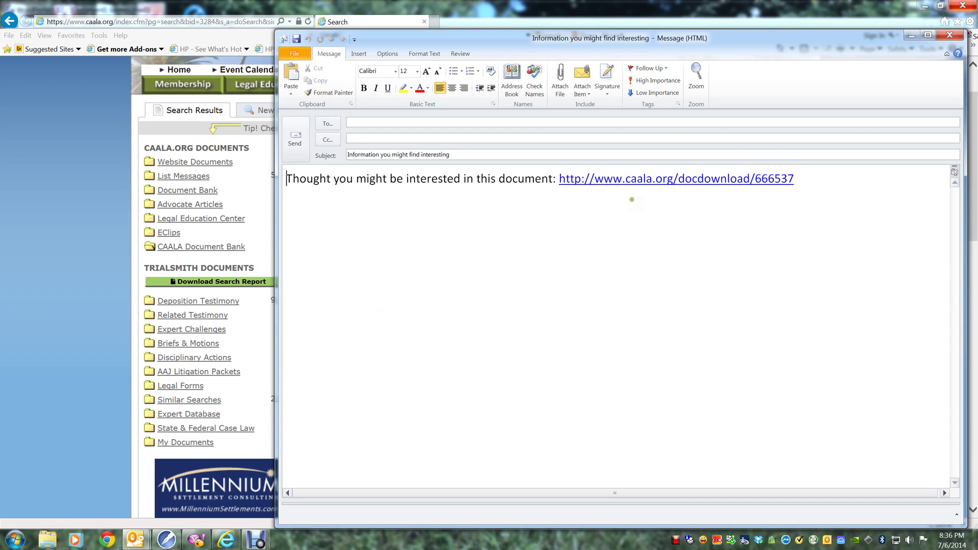
left_click(942, 40)
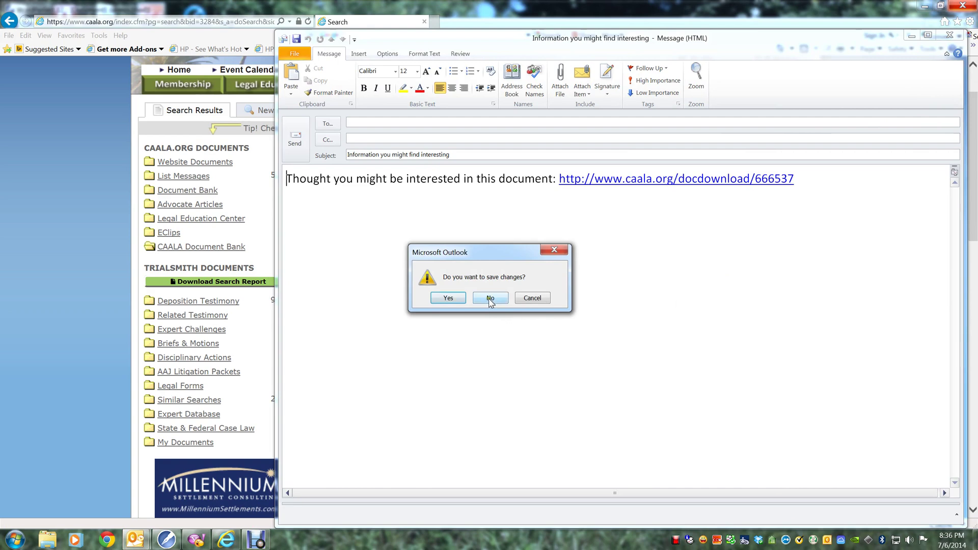
left_click(490, 299)
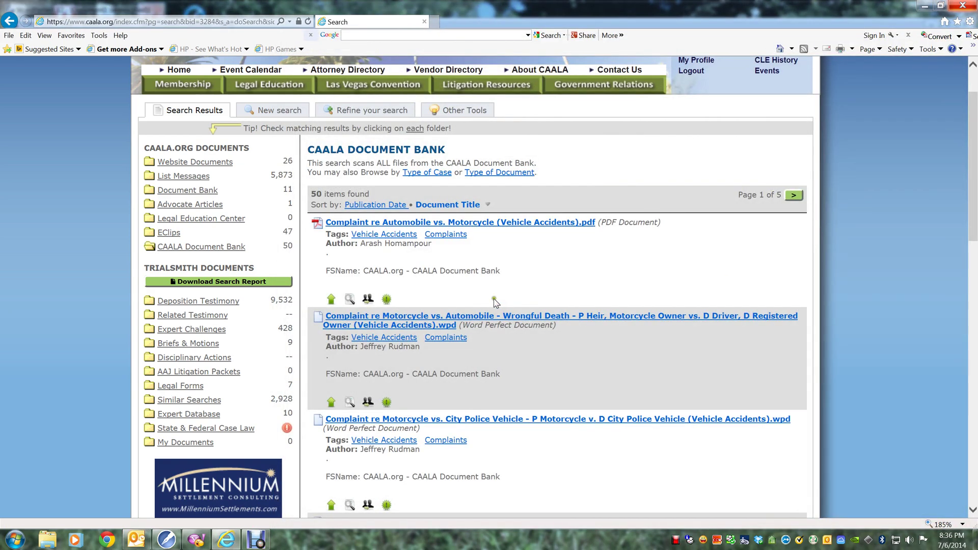
Page through the title-sorted motorcycle results via page 2 to page 3 of 5.
scroll(507, 305, "down", 2)
scroll(507, 305, "down", 14)
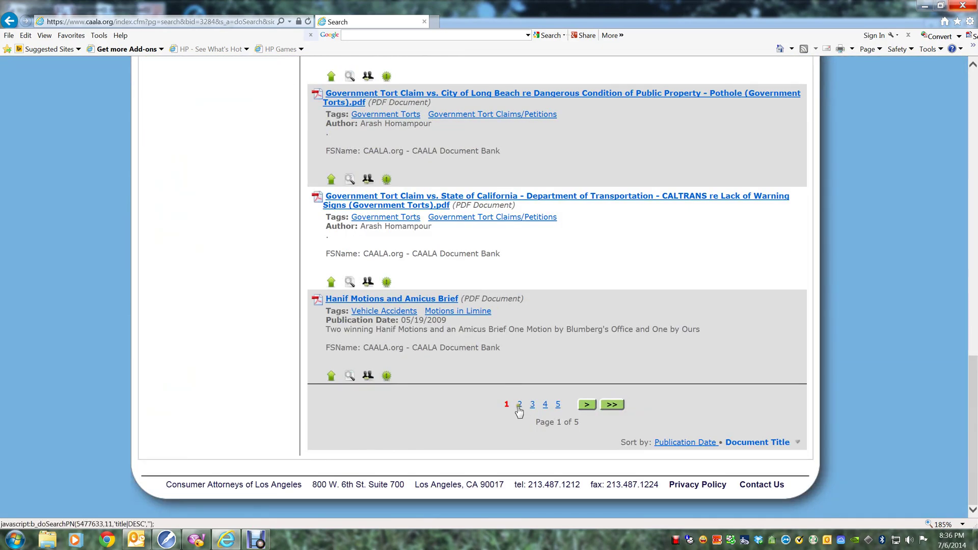
left_click(518, 405)
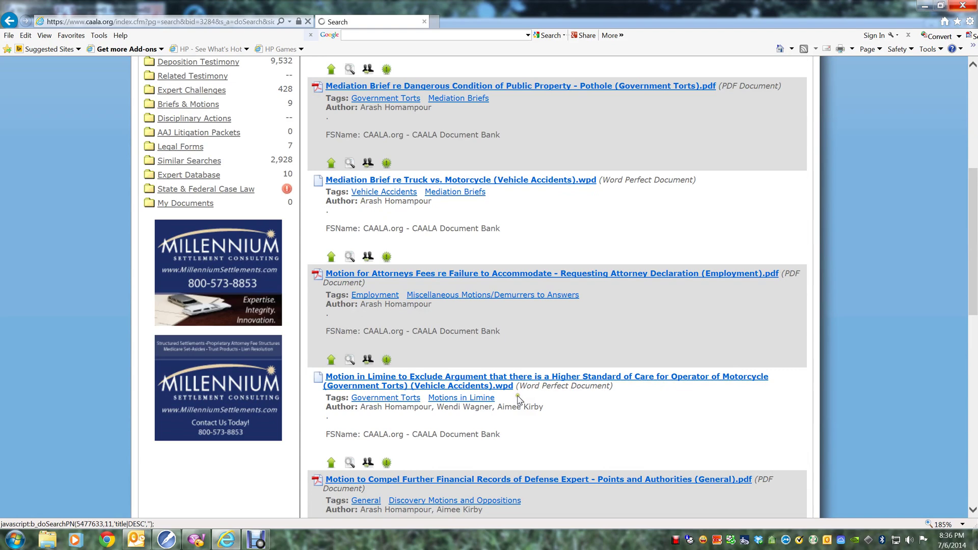
scroll(519, 394, "down", 9)
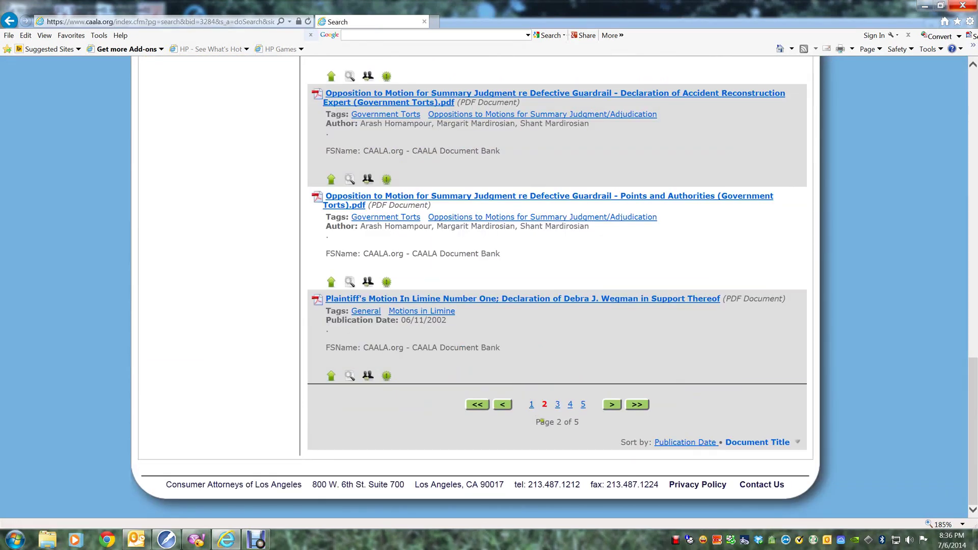
left_click(557, 404)
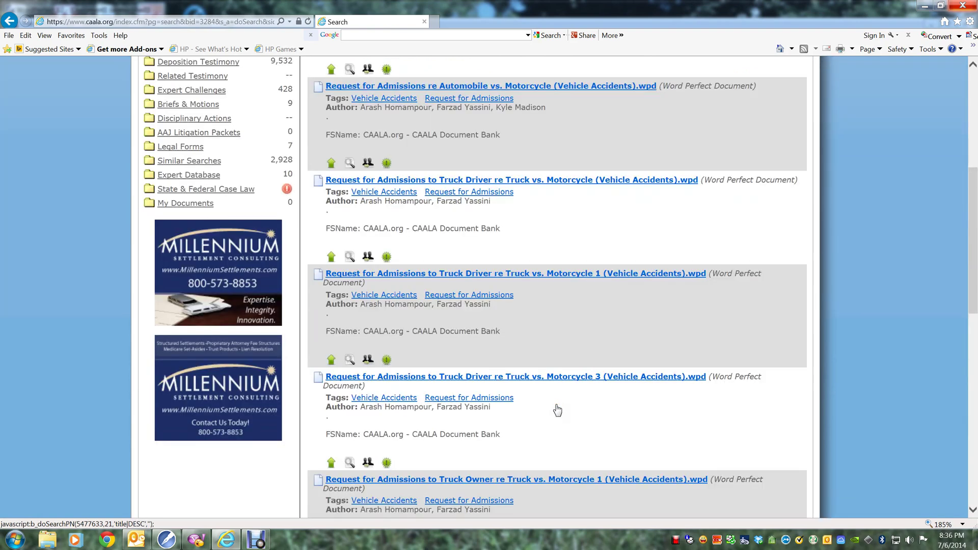
scroll(558, 409, "up", 5)
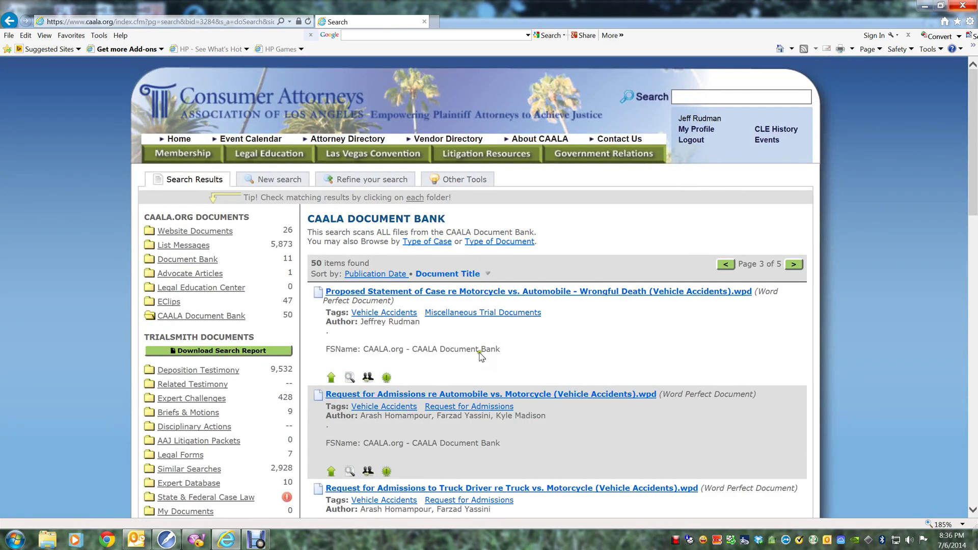
Start a new search filtered to Premises Liability cases and Mediation Briefs documents.
left_click(286, 183)
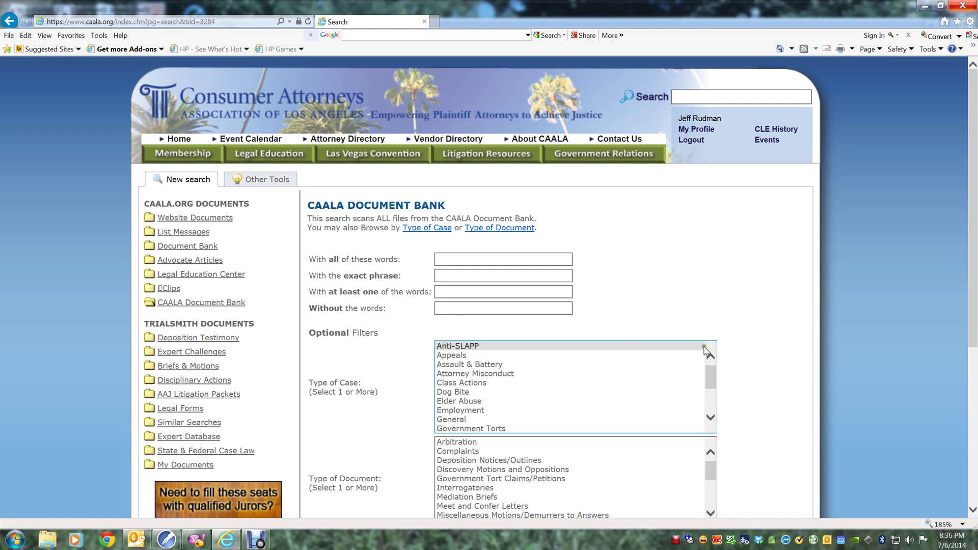
left_click_drag(710, 372, 713, 399)
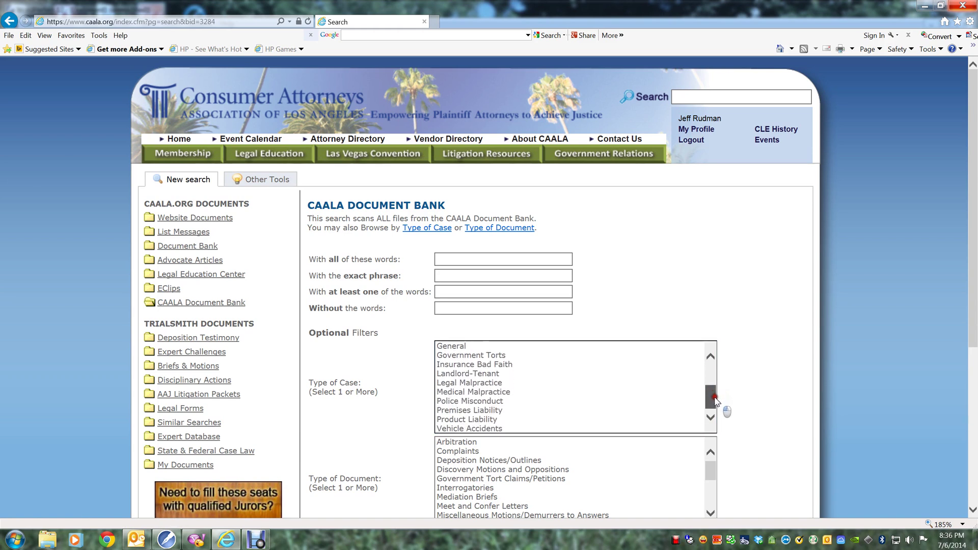
left_click(491, 411)
scroll(749, 388, "down", 2)
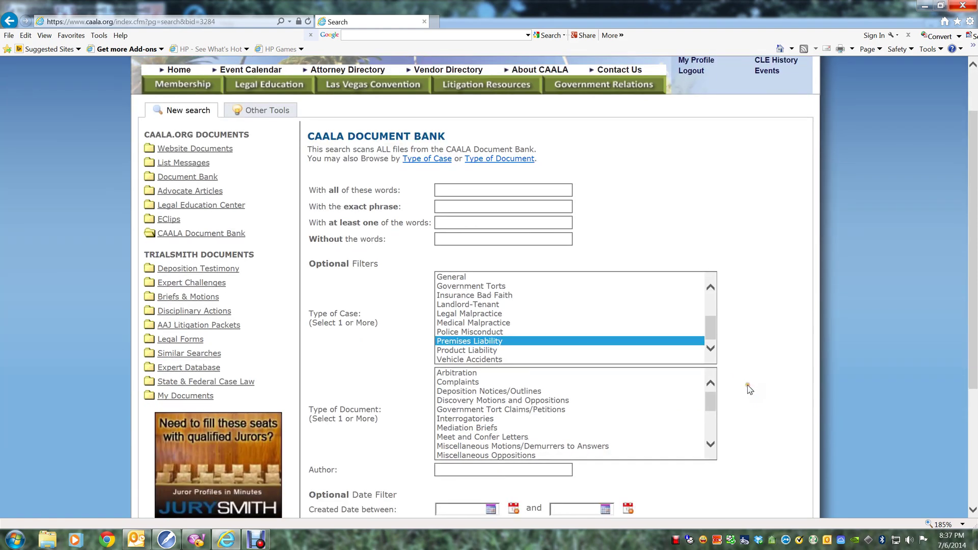
left_click(493, 430)
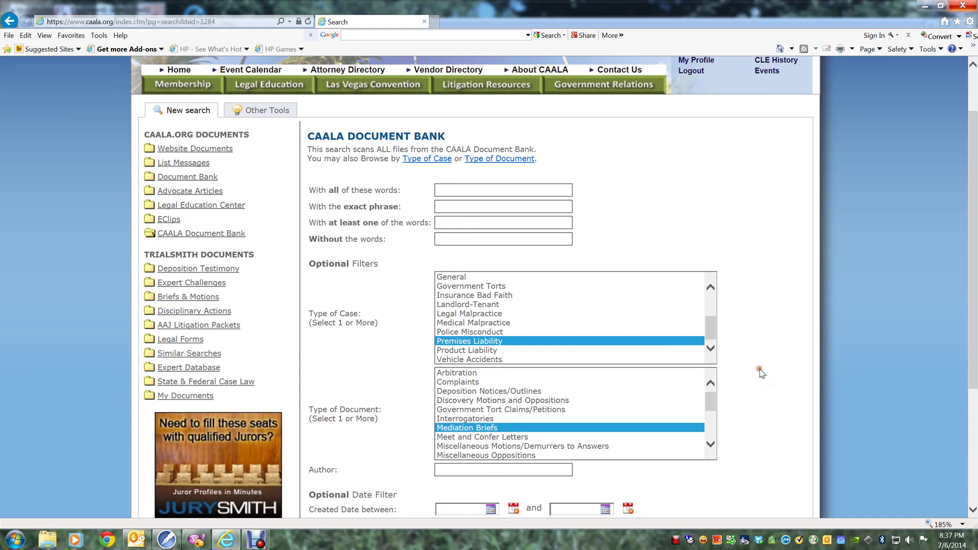
scroll(759, 372, "down", 4)
Run the filtered search and scroll through the 9 Premises Liability mediation briefs.
left_click(456, 424)
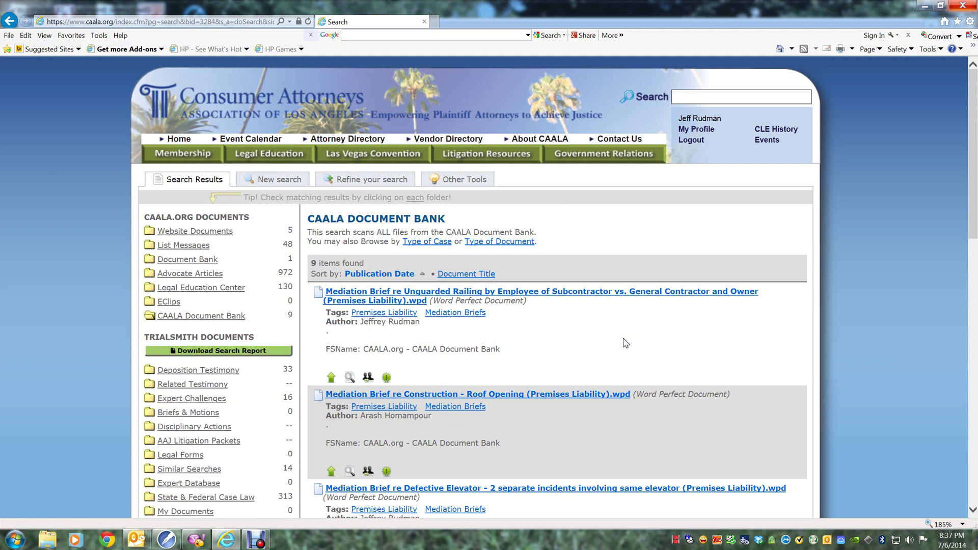
scroll(625, 343, "down", 5)
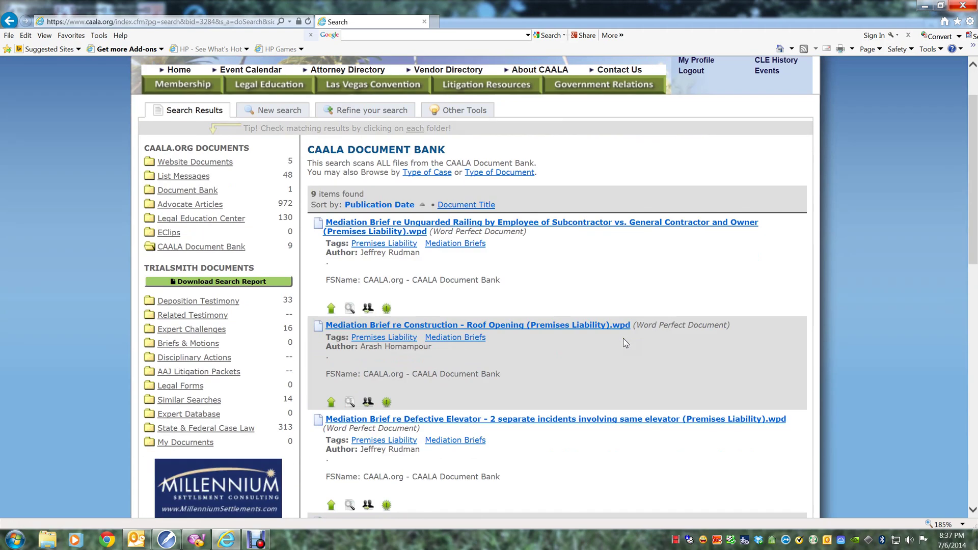
scroll(626, 342, "down", 3)
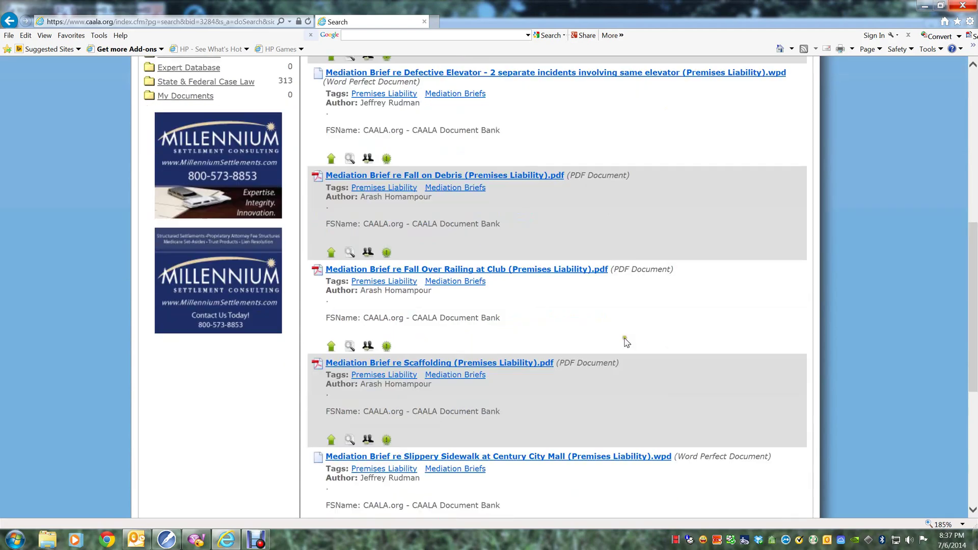
scroll(626, 342, "down", 1)
scroll(626, 343, "up", 7)
scroll(626, 342, "up", 1)
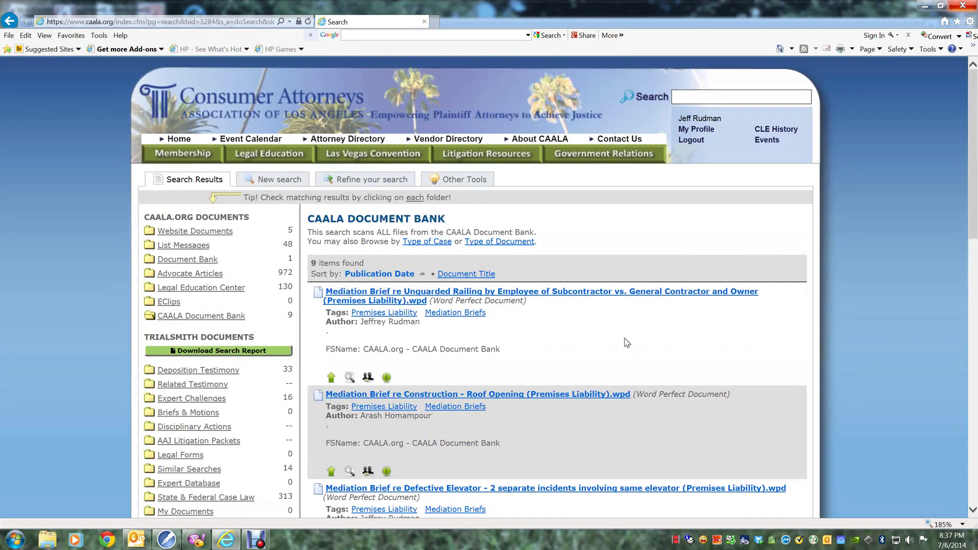
Start a blank search with 'median barrier' in 'With all of these words'.
left_click(275, 181)
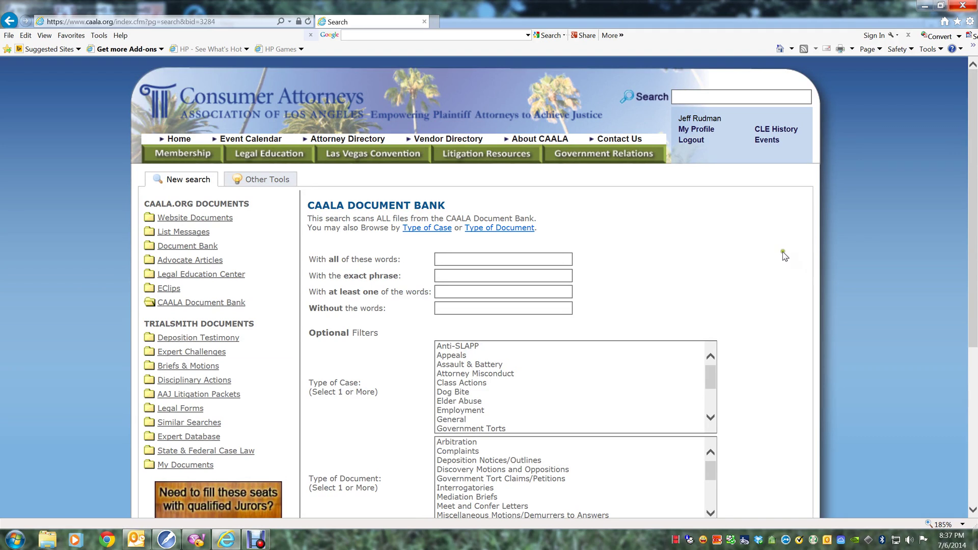
left_click(497, 256)
type("median barrier")
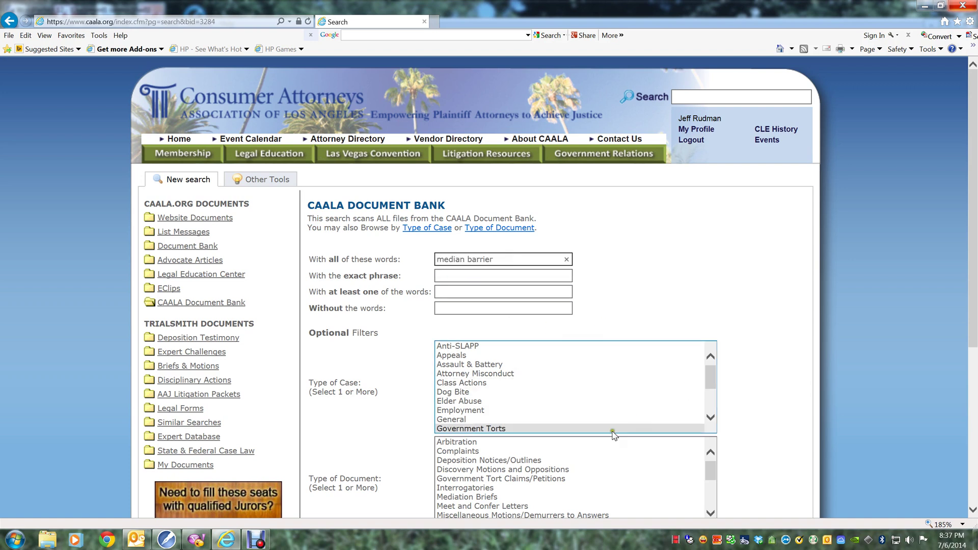
Filter to Government Torts and Oppositions to Motions for Summary Judgment, and enter the author's name.
left_click(585, 429)
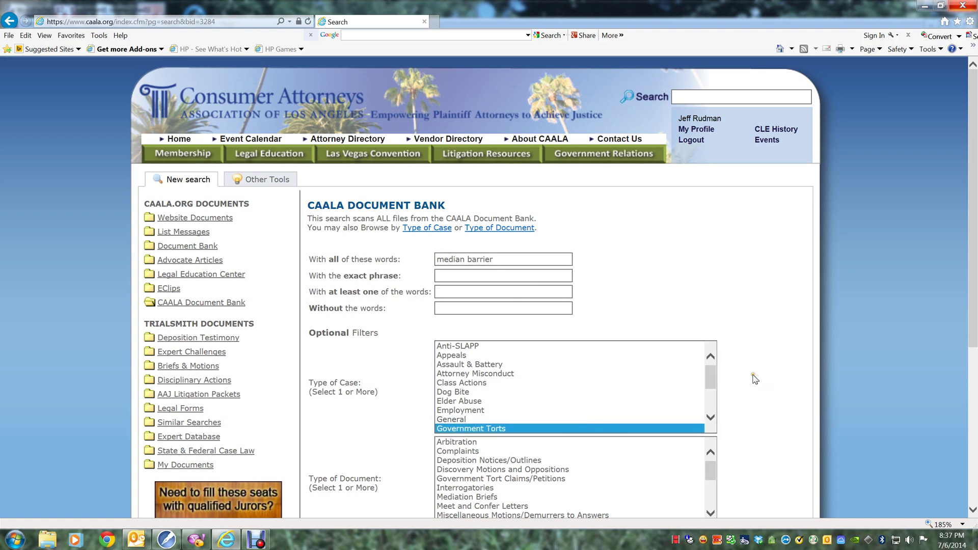
scroll(754, 377, "down", 1)
scroll(708, 401, "down", 2)
left_click_drag(708, 400, 706, 410)
left_click(672, 434)
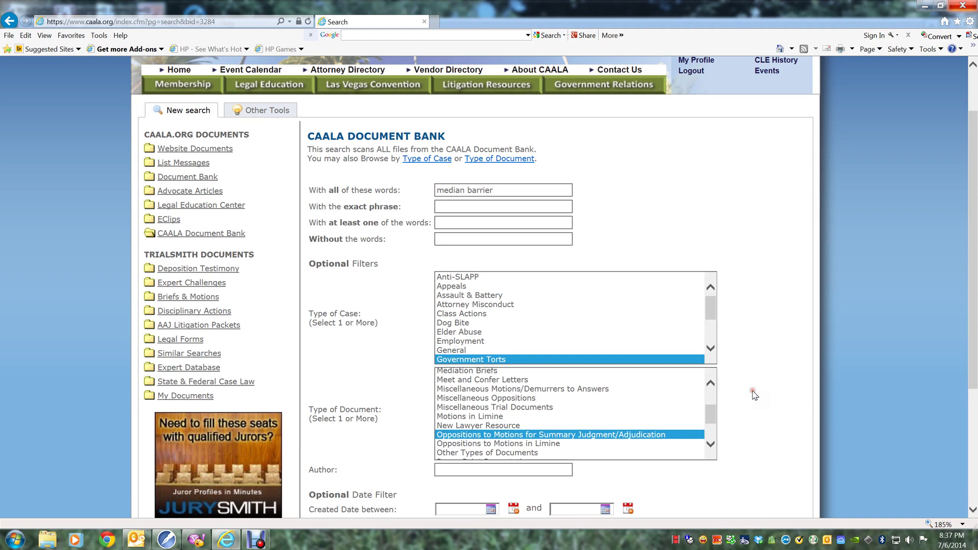
scroll(753, 395, "down", 2)
left_click(449, 329)
left_click(448, 328)
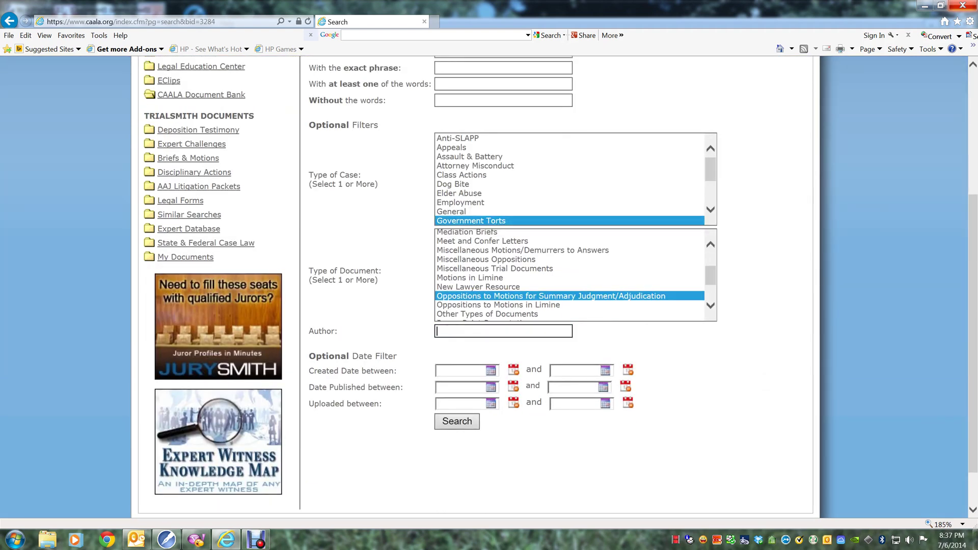
type("Arash Homampour")
Run the search and review the six median barrier and guardrail opposition PDFs.
left_click(448, 422)
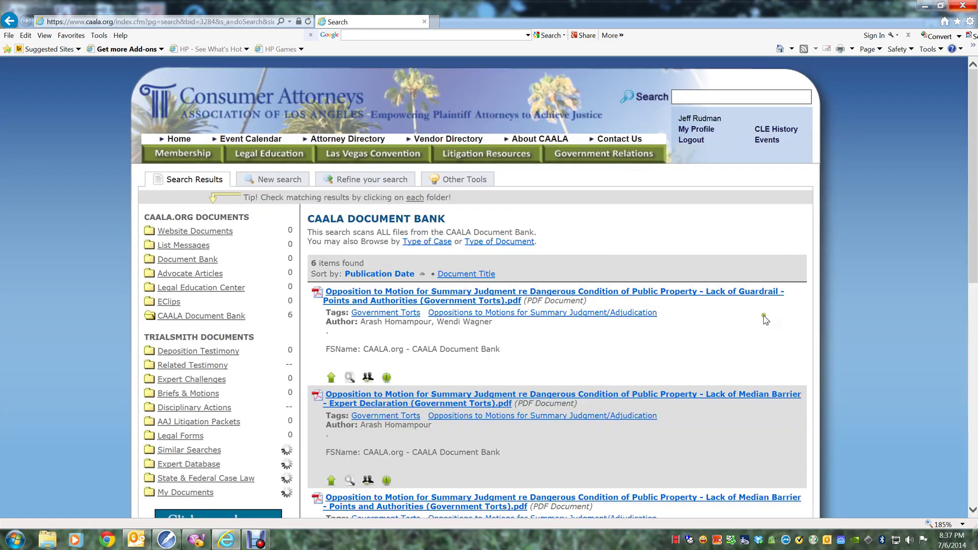
scroll(649, 248, "down", 3)
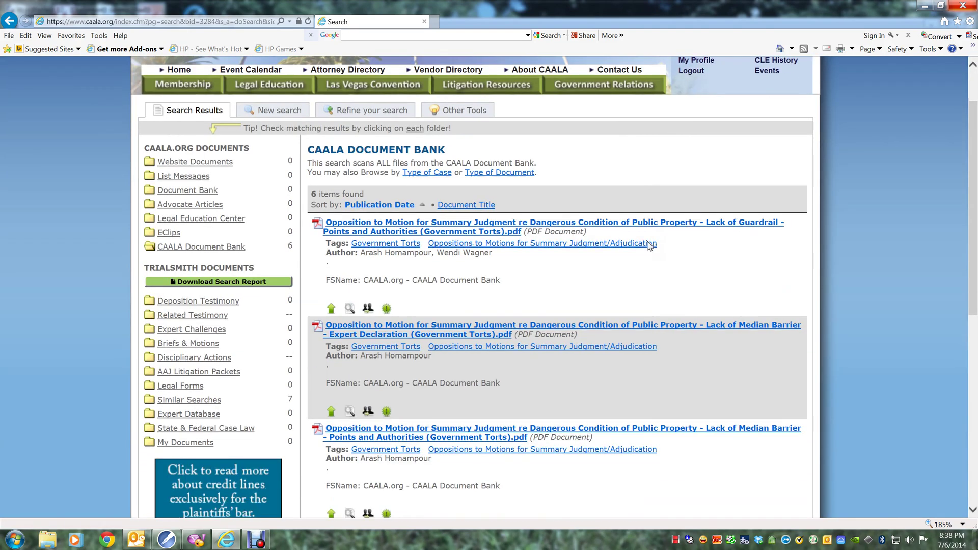
scroll(650, 246, "down", 2)
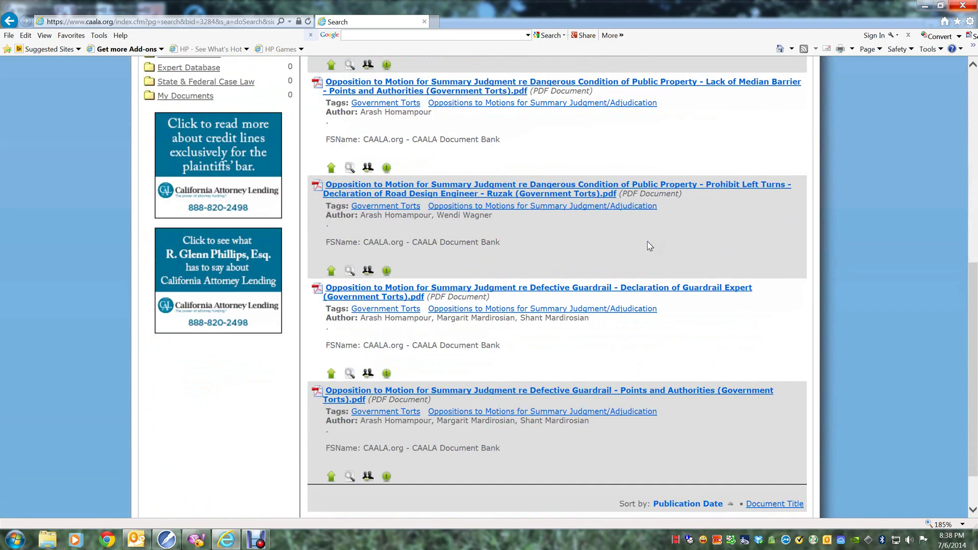
scroll(650, 246, "down", 1)
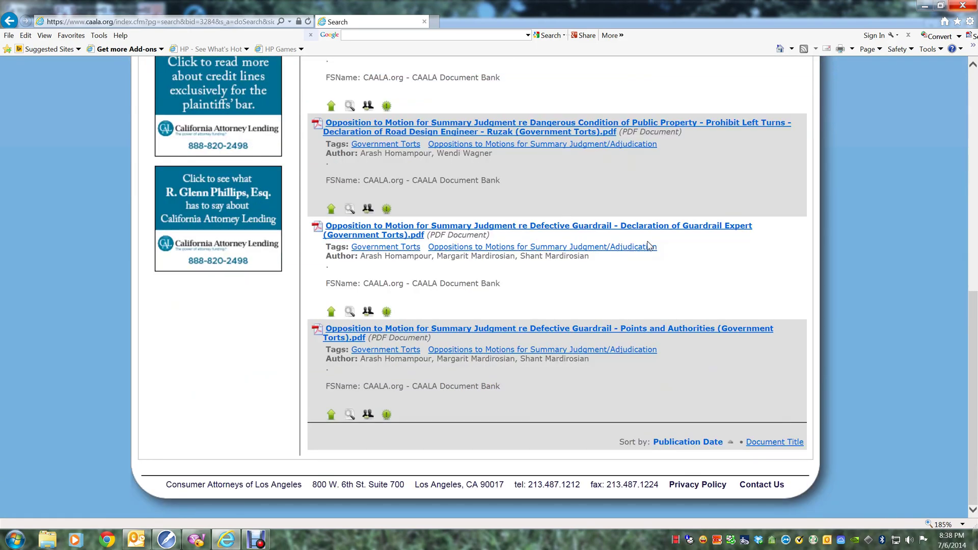
key("Home")
Start a new Document Bank search and browse by Type of Case, showing 18 case folders.
left_click(284, 181)
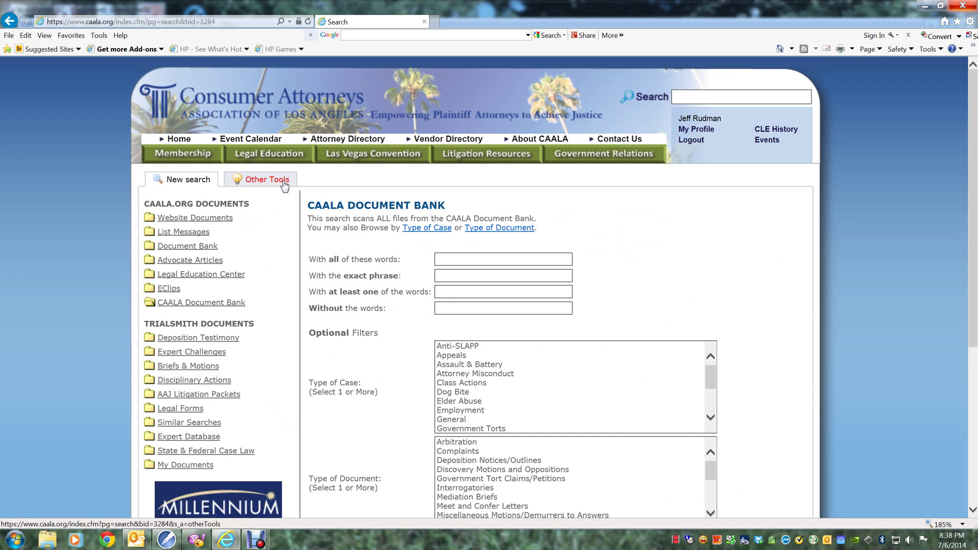
left_click(436, 229)
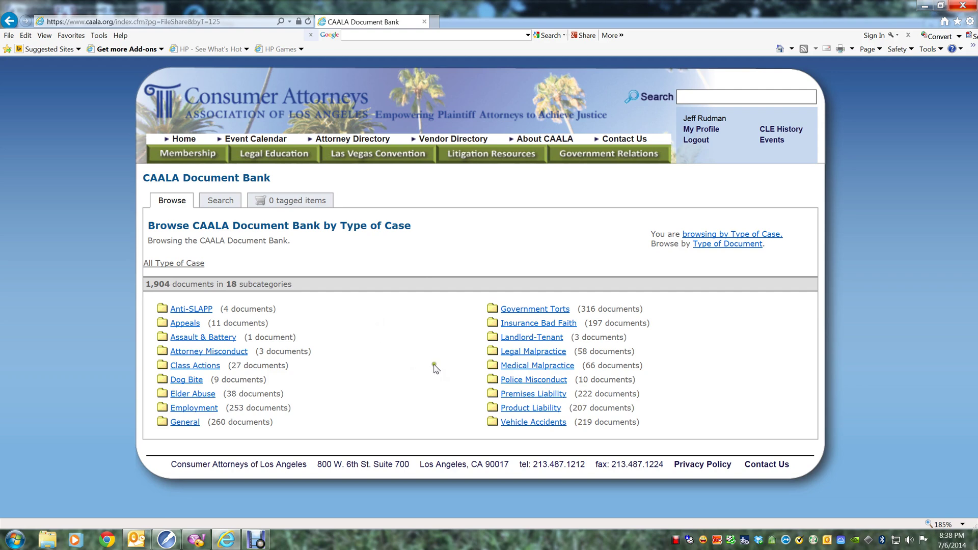
Open the Product Liability folder and sort its 207 documents by title, A–Z.
left_click(555, 410)
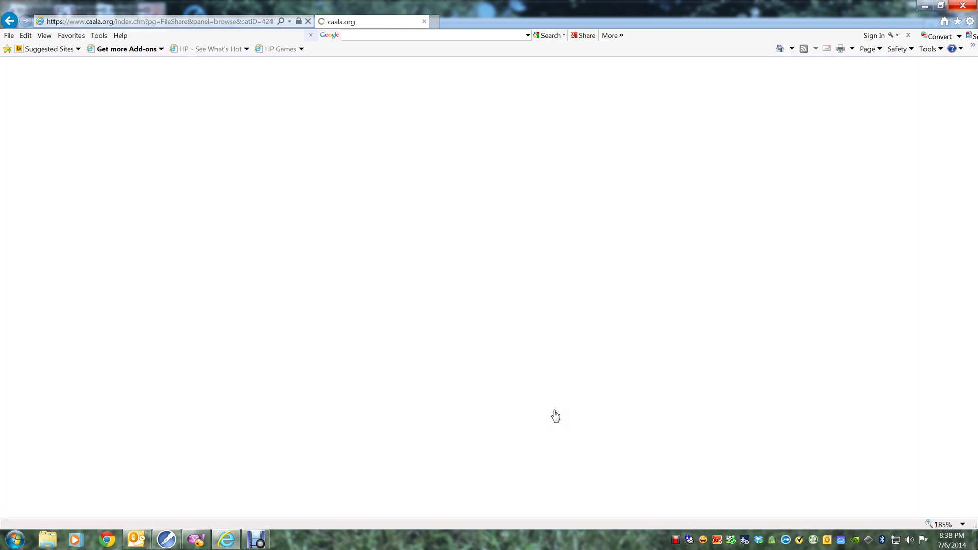
scroll(504, 374, "down", 1)
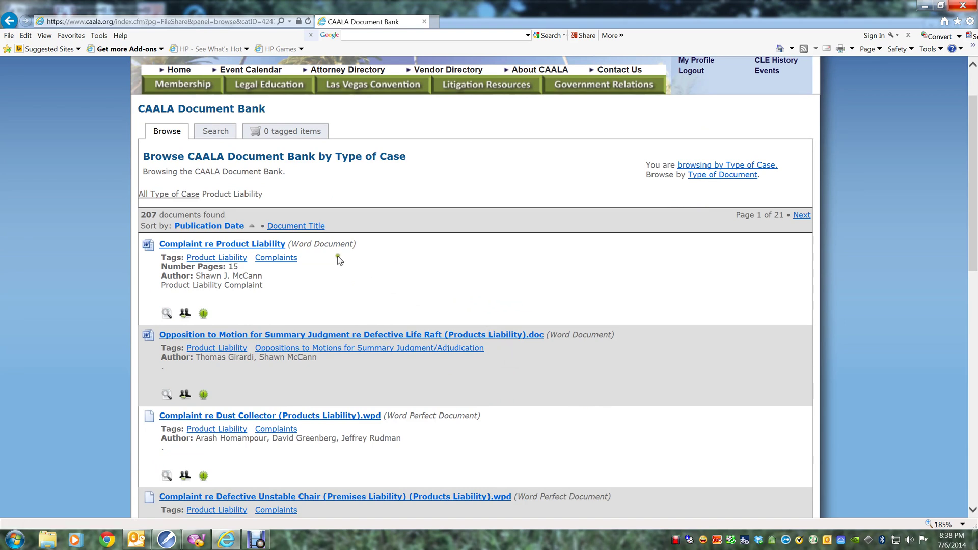
left_click(316, 231)
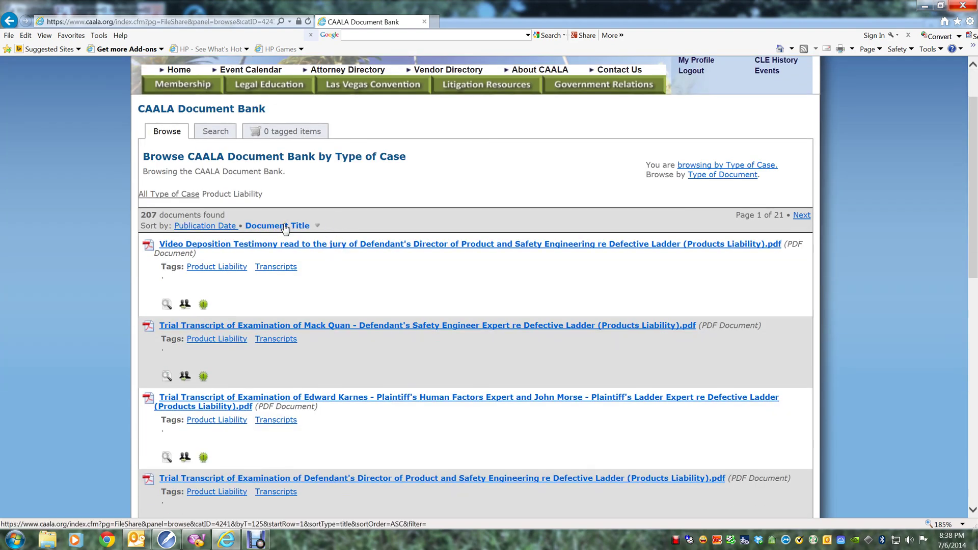
left_click(285, 227)
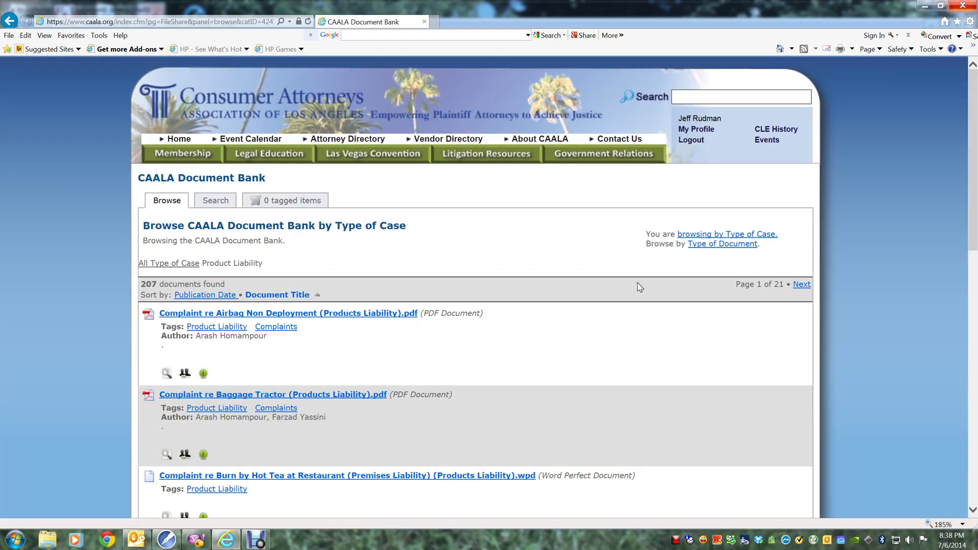
scroll(640, 288, "down", 1)
scroll(493, 278, "down", 3)
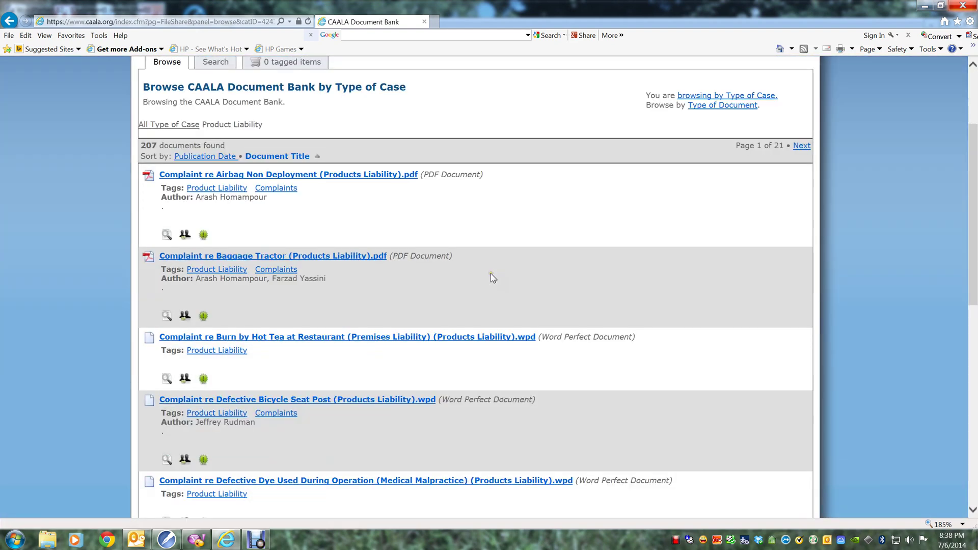
scroll(493, 278, "down", 3)
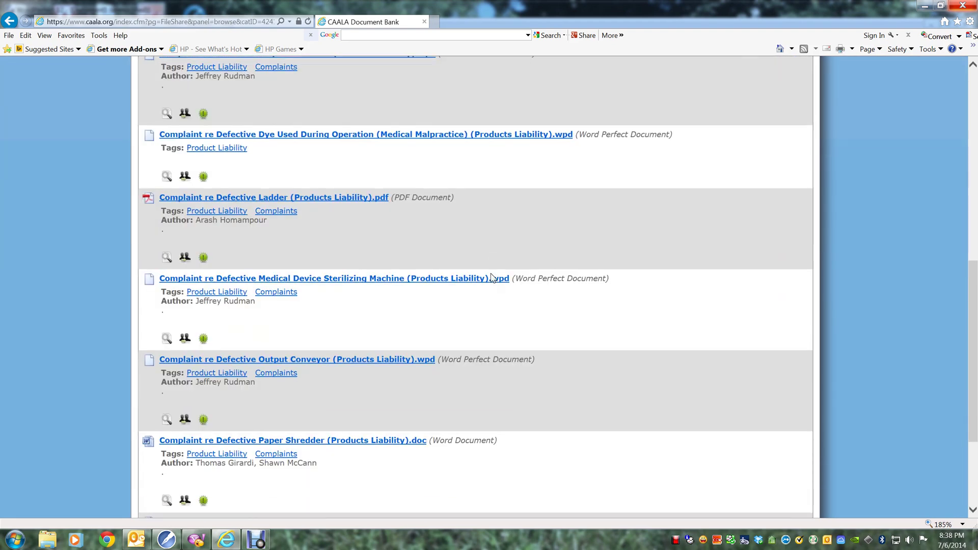
scroll(492, 278, "down", 3)
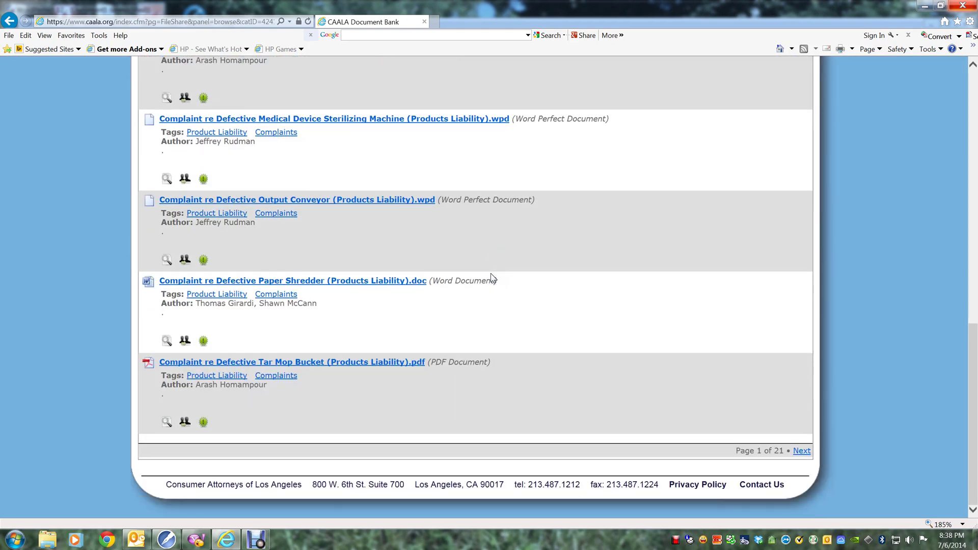
scroll(493, 278, "up", 10)
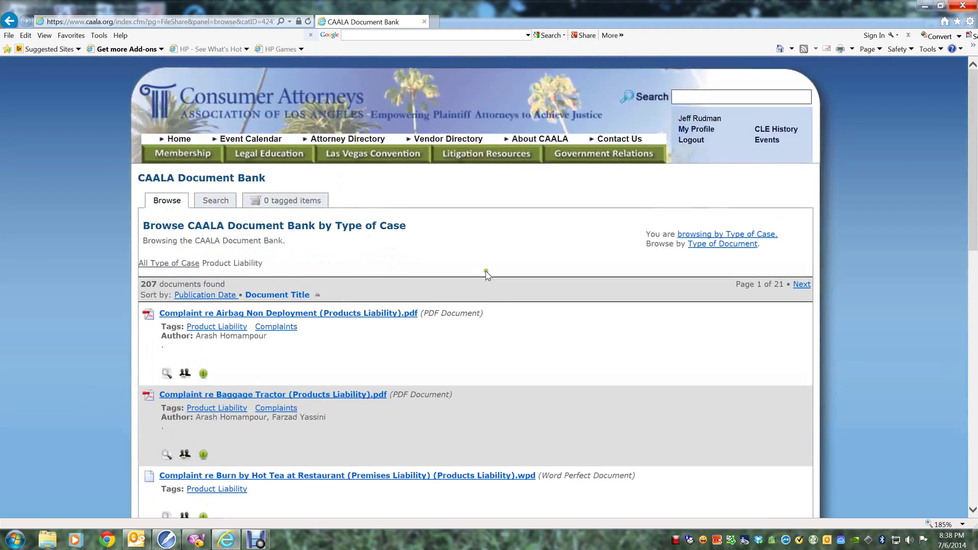
Return to the search page and browse by Type of Document, showing 22 document folders.
left_click(215, 201)
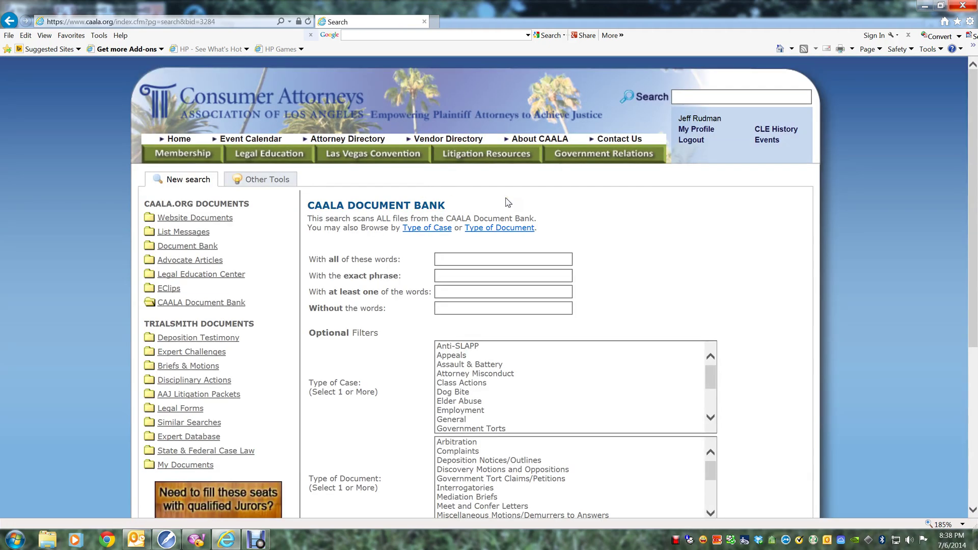
left_click(492, 228)
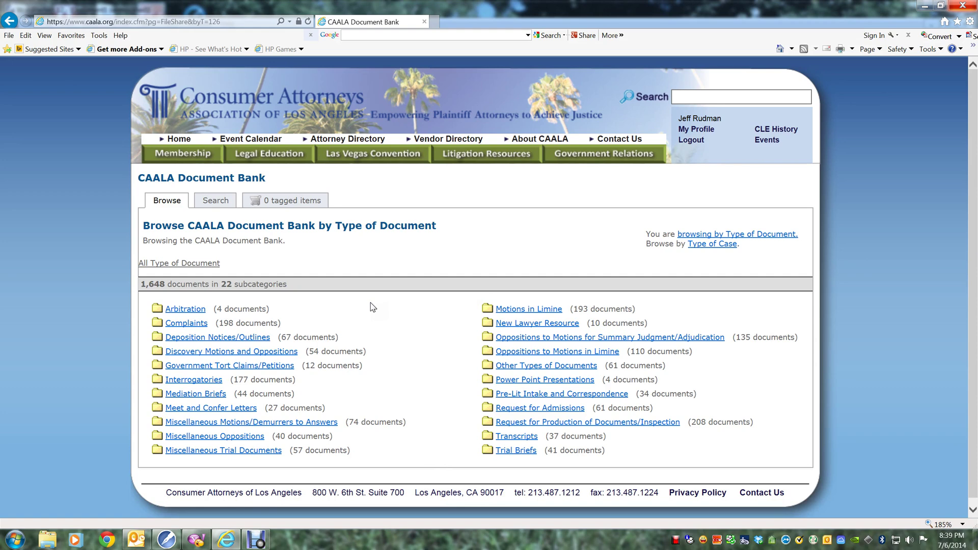
Open the Motions in Limine folder and scroll through its 193 documents.
left_click(541, 309)
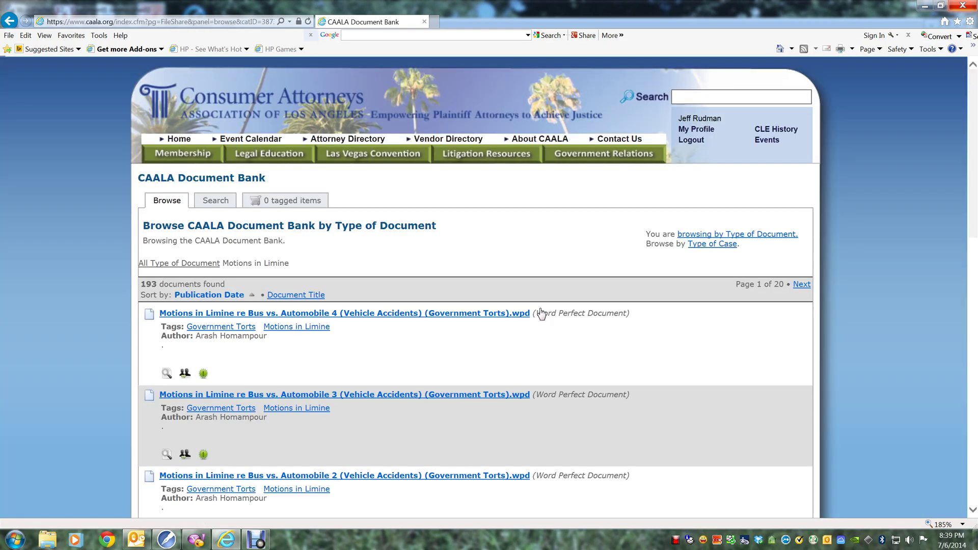
scroll(541, 312, "down", 3)
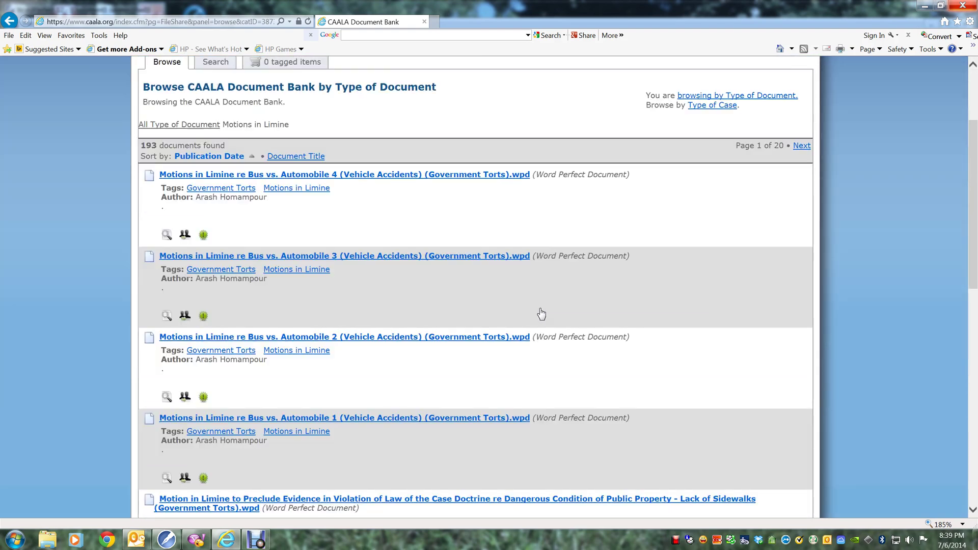
scroll(541, 313, "down", 6)
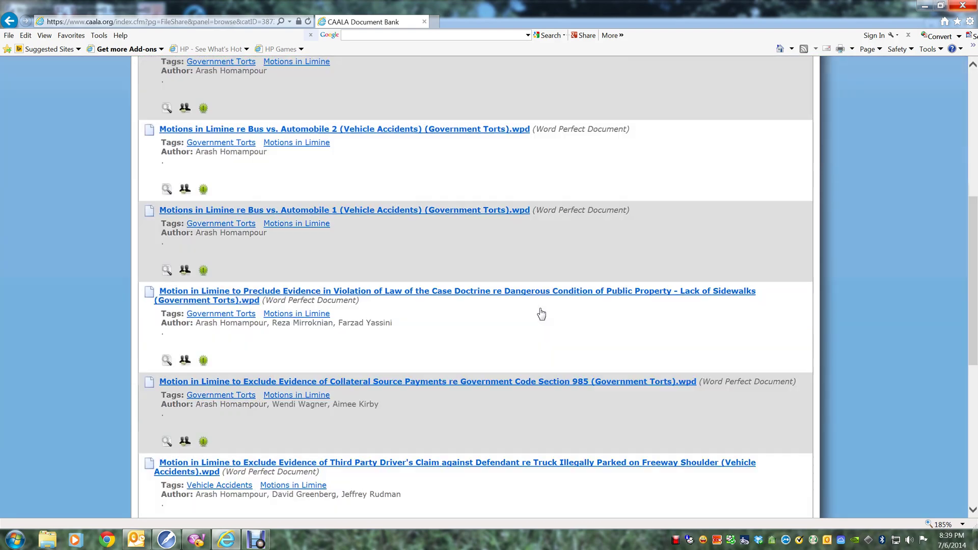
scroll(540, 312, "down", 5)
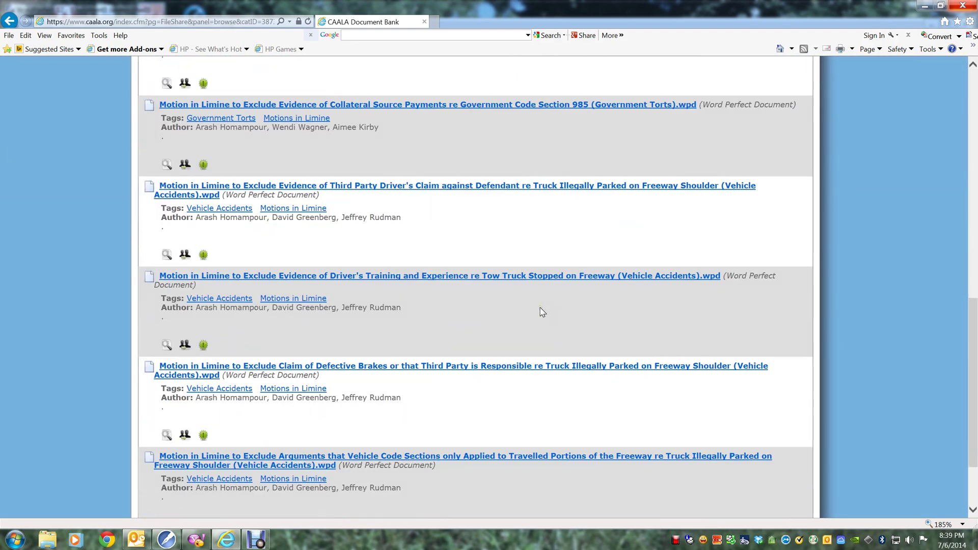